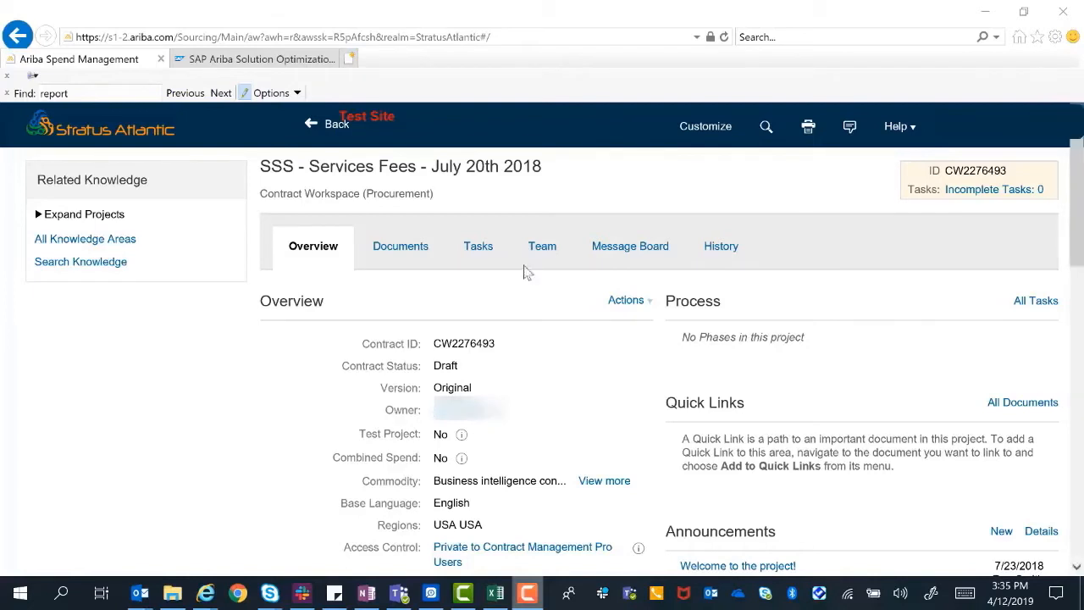
Review the team members and tasks of the SSS - Services Fees - July 20th 2018 contract workspace
{"action": "left_click", "coordinate": [546, 252]}
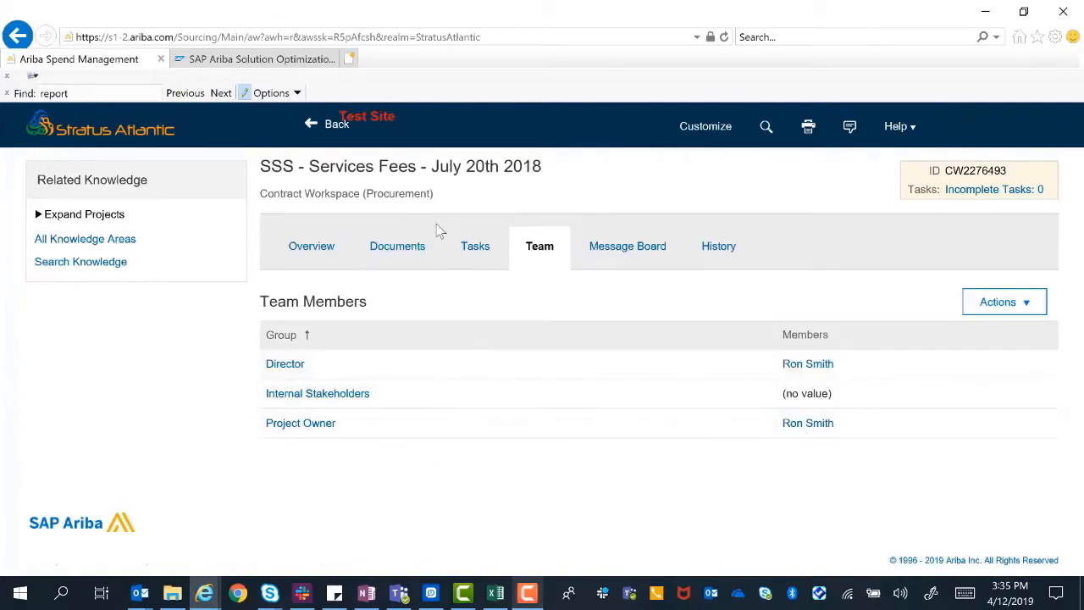
{"action": "left_click", "coordinate": [494, 246]}
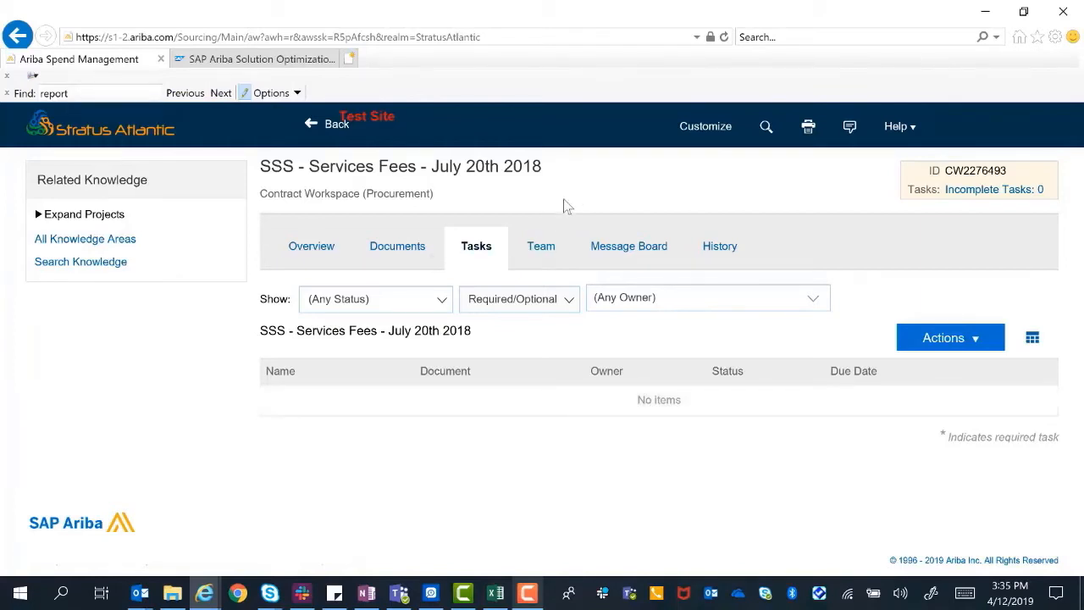
Leave the contract workspace and open Replace User in All Projects in the Project Manager administration area
{"action": "left_click", "coordinate": [105, 138]}
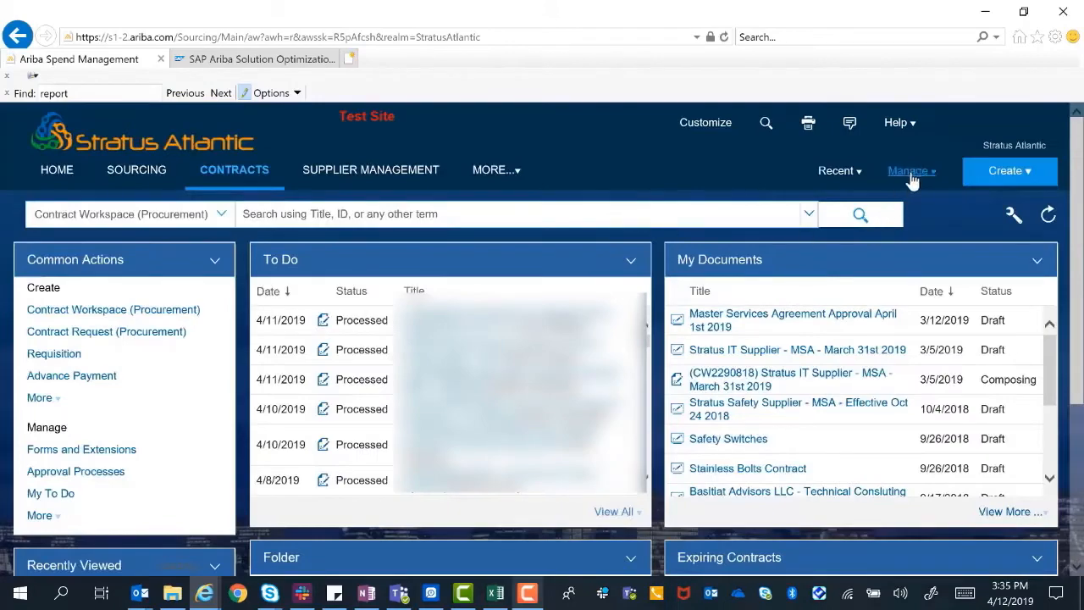
{"action": "left_click", "coordinate": [910, 176]}
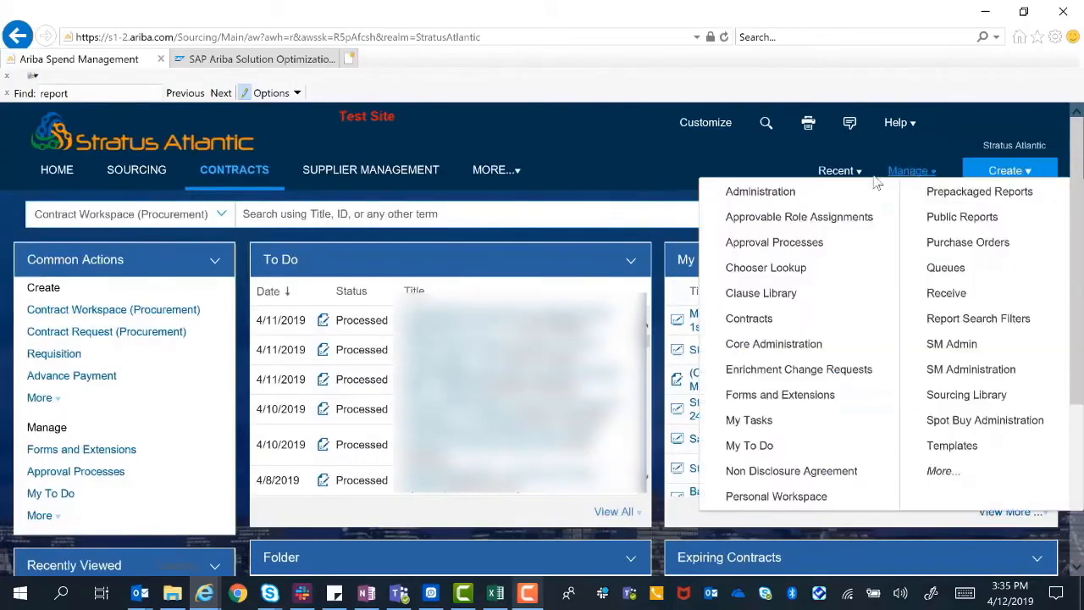
{"action": "left_click", "coordinate": [745, 187]}
{"action": "scroll", "coordinate": [139, 360], "scroll_direction": "down", "scroll_amount": 3}
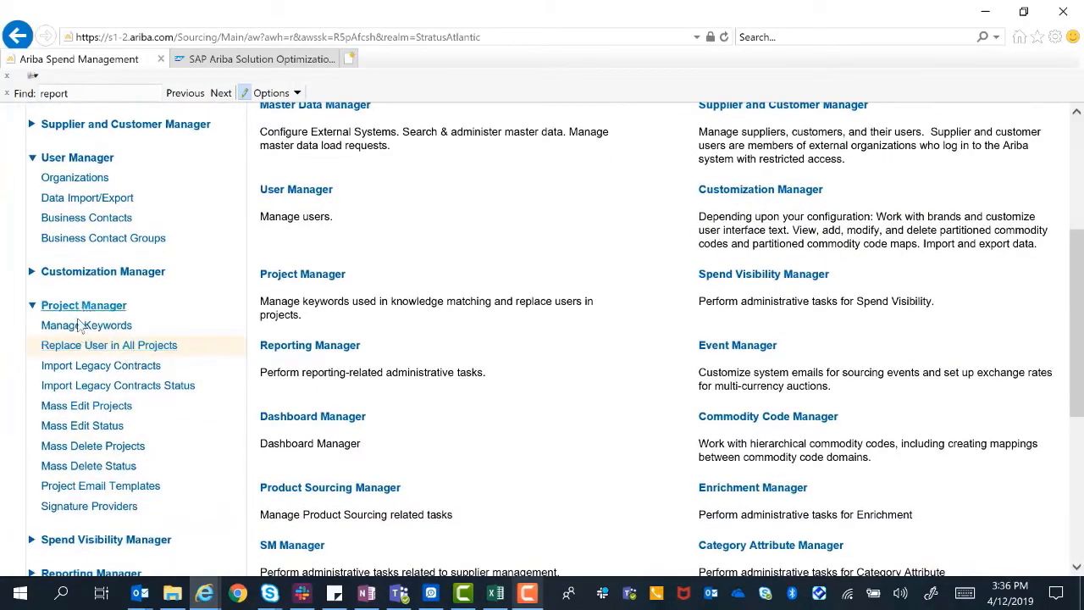
{"action": "left_click", "coordinate": [89, 346]}
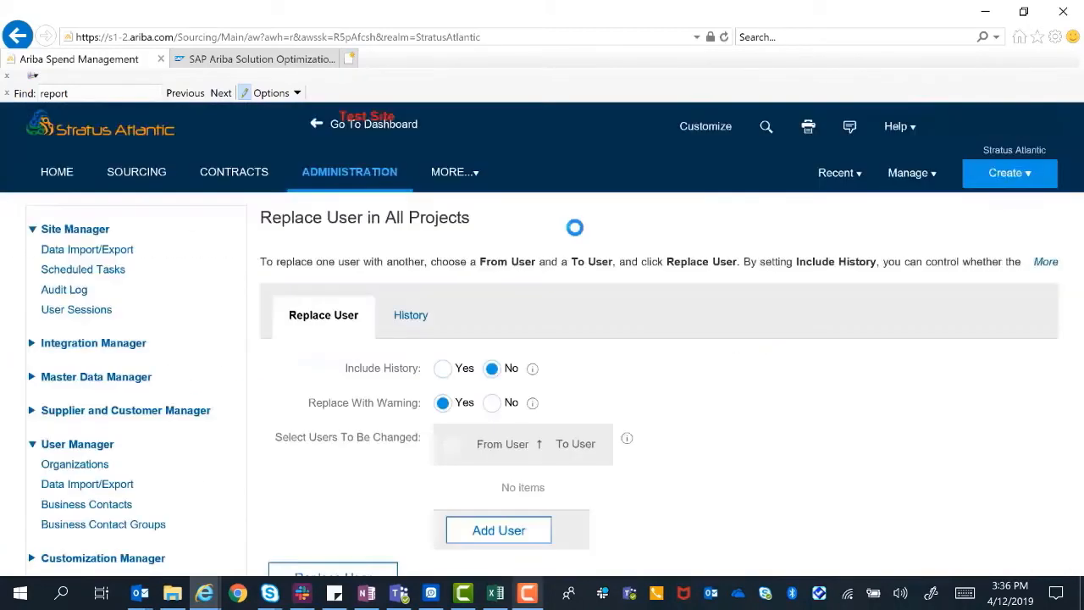
Add an entry to the users to be changed, choosing the user to replace and the replacement user
{"action": "scroll", "coordinate": [574, 230], "scroll_direction": "down", "scroll_amount": 3}
{"action": "left_click", "coordinate": [508, 387]}
{"action": "left_click", "coordinate": [705, 339]}
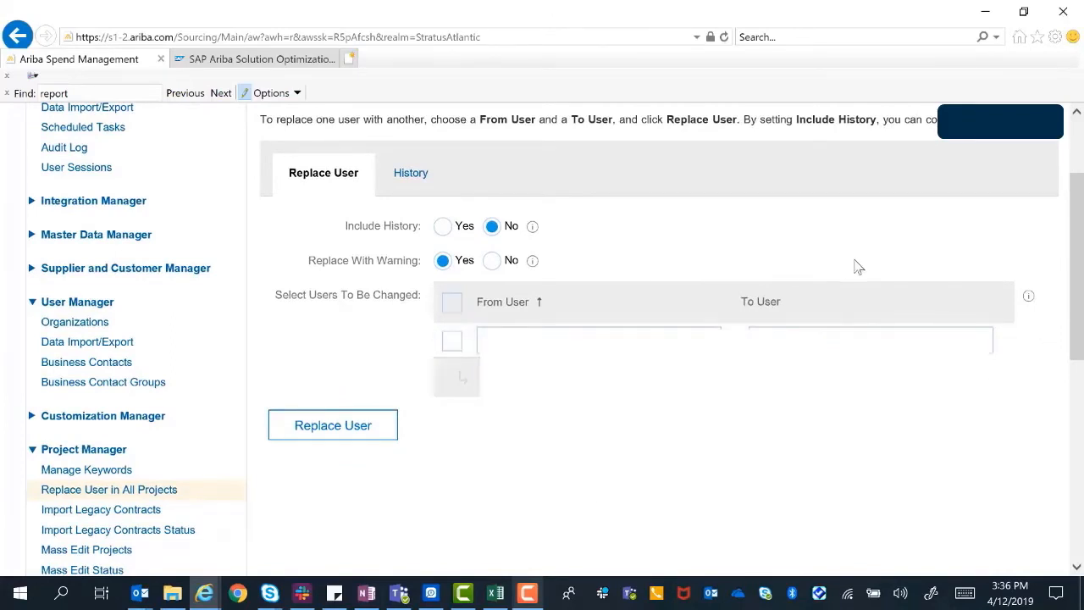
Set Include History to Yes, then run and confirm the user replacement
{"action": "scroll", "coordinate": [855, 264], "scroll_direction": "up", "scroll_amount": 3}
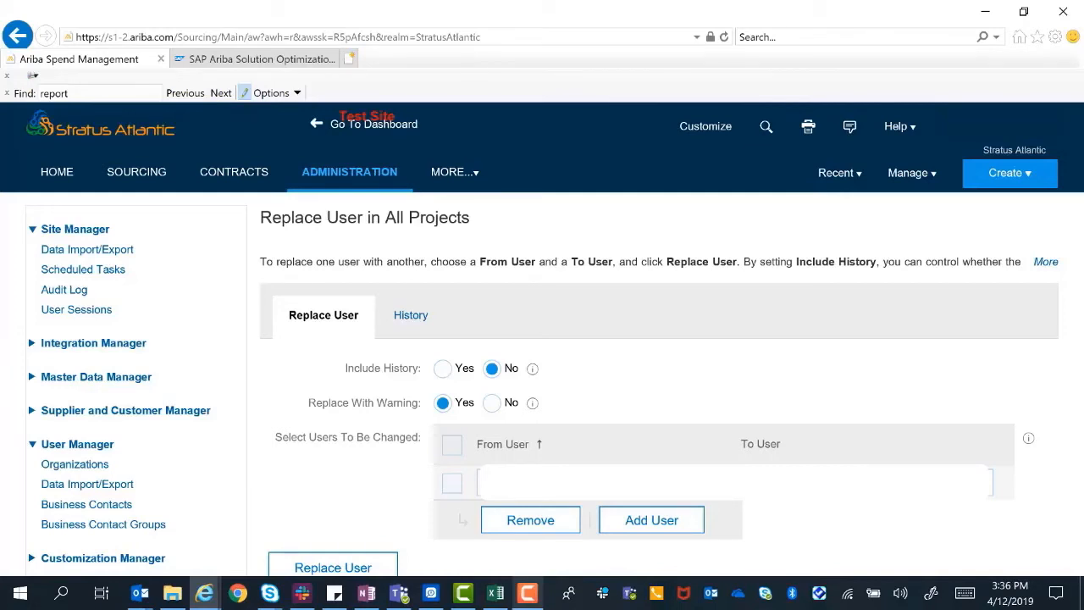
{"action": "left_click", "coordinate": [442, 367]}
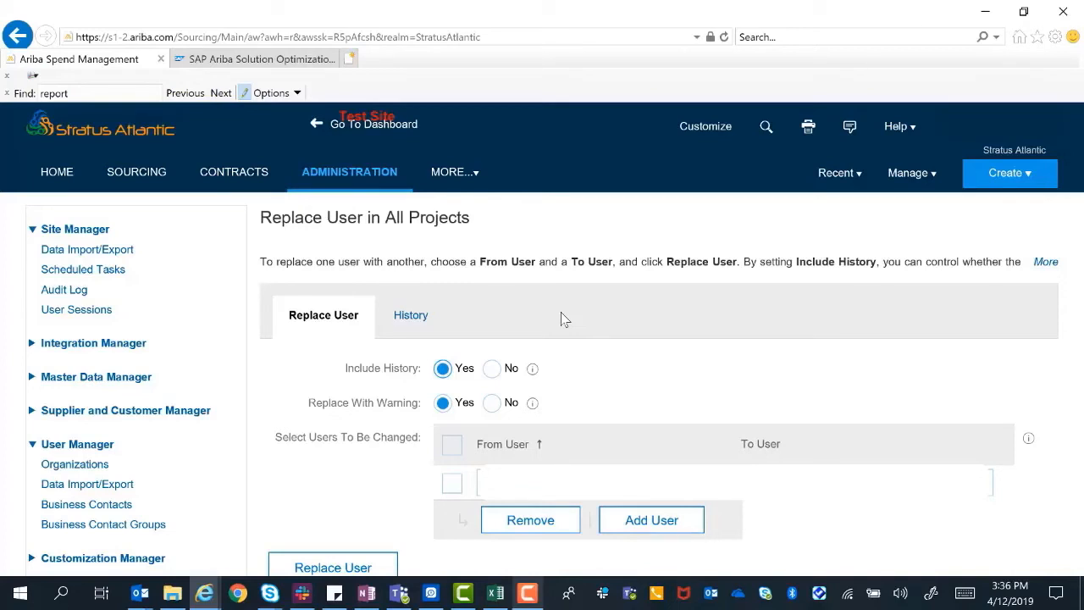
{"action": "scroll", "coordinate": [565, 319], "scroll_direction": "down", "scroll_amount": 2}
{"action": "left_click", "coordinate": [301, 491]}
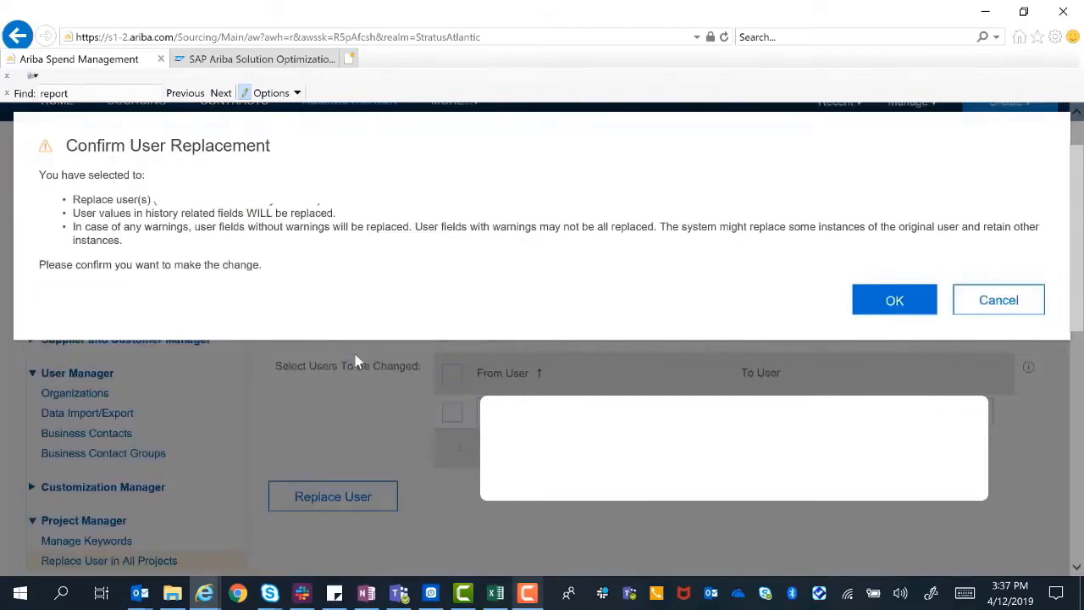
{"action": "left_click", "coordinate": [894, 307]}
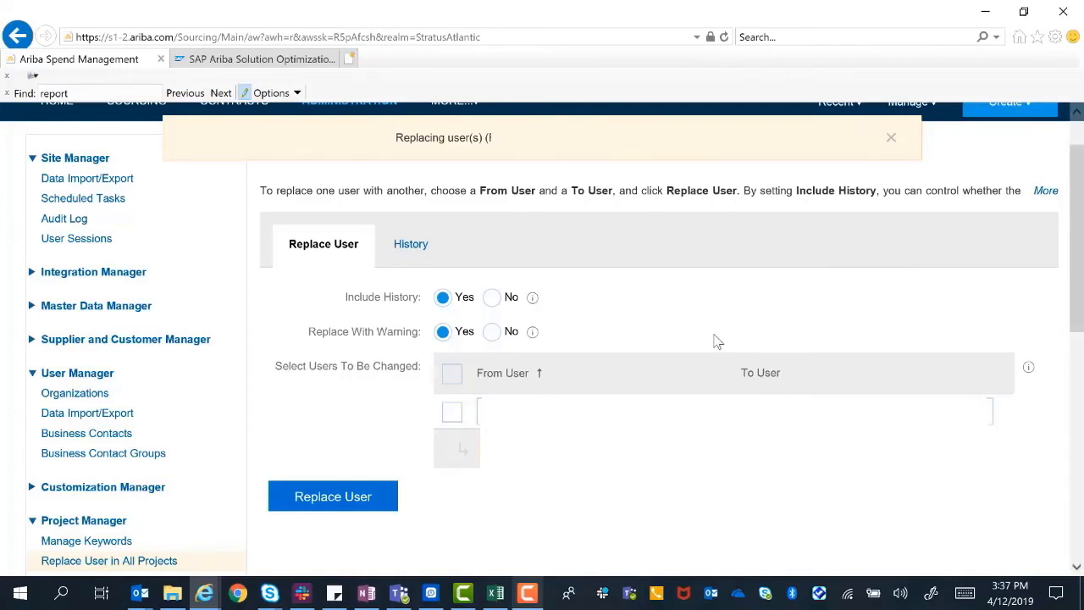
Check the replacement job in the user replacement history, refreshing its status until it finishes
{"action": "left_click", "coordinate": [413, 252]}
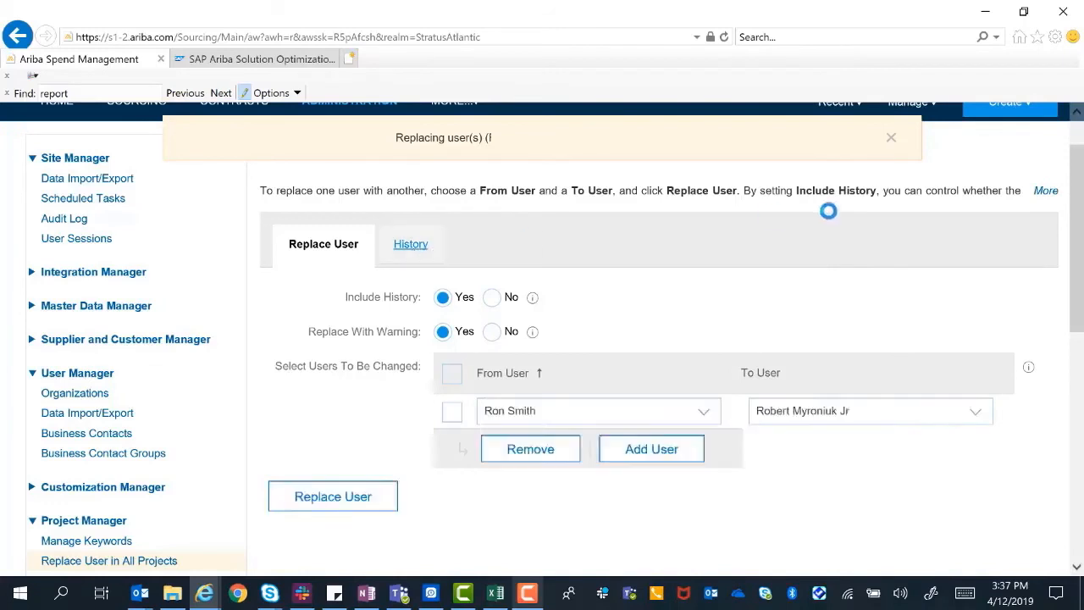
{"action": "left_click", "coordinate": [364, 546]}
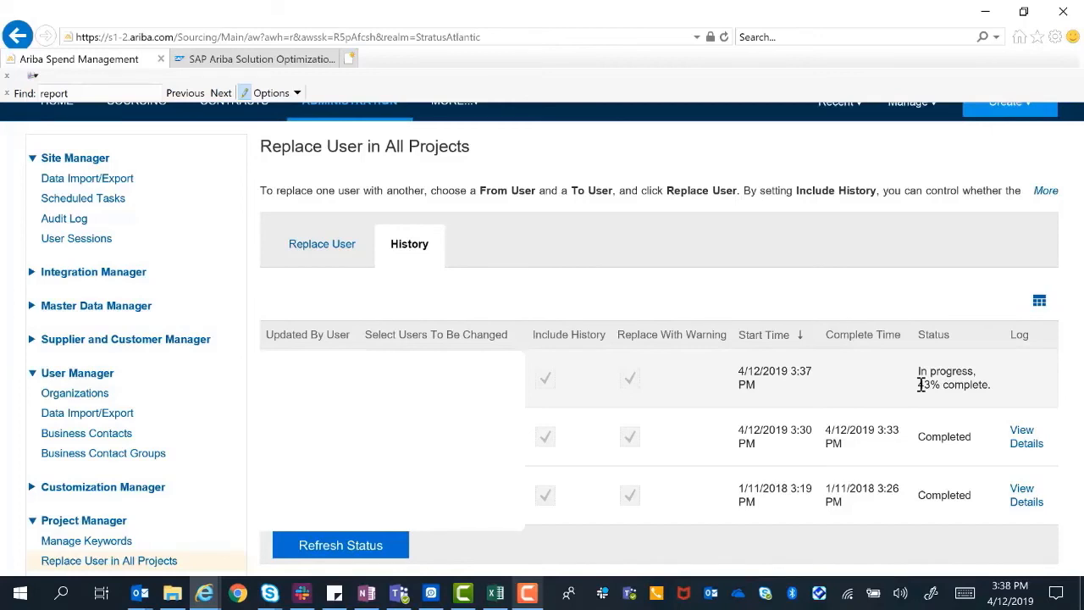
{"action": "left_click", "coordinate": [351, 555]}
{"action": "left_click", "coordinate": [350, 554]}
{"action": "left_click", "coordinate": [351, 554]}
{"action": "left_click", "coordinate": [350, 555]}
{"action": "left_click", "coordinate": [350, 554]}
{"action": "left_click", "coordinate": [350, 554]}
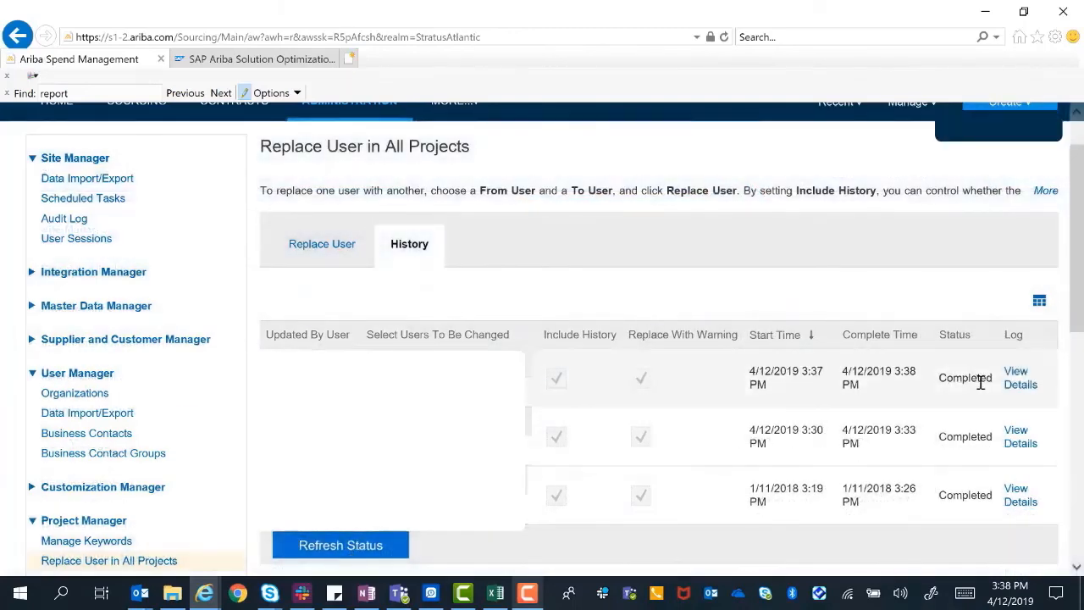
Search the procurement contract workspaces for SSS - Services Fees - July 20th 2018 by its contract ID and view its team members
{"action": "scroll", "coordinate": [720, 343], "scroll_direction": "up", "scroll_amount": 2}
{"action": "left_click", "coordinate": [235, 173]}
{"action": "left_click", "coordinate": [462, 215]}
{"action": "right_click", "coordinate": [462, 215]}
{"action": "left_click", "coordinate": [371, 277]}
{"action": "left_click", "coordinate": [864, 215]}
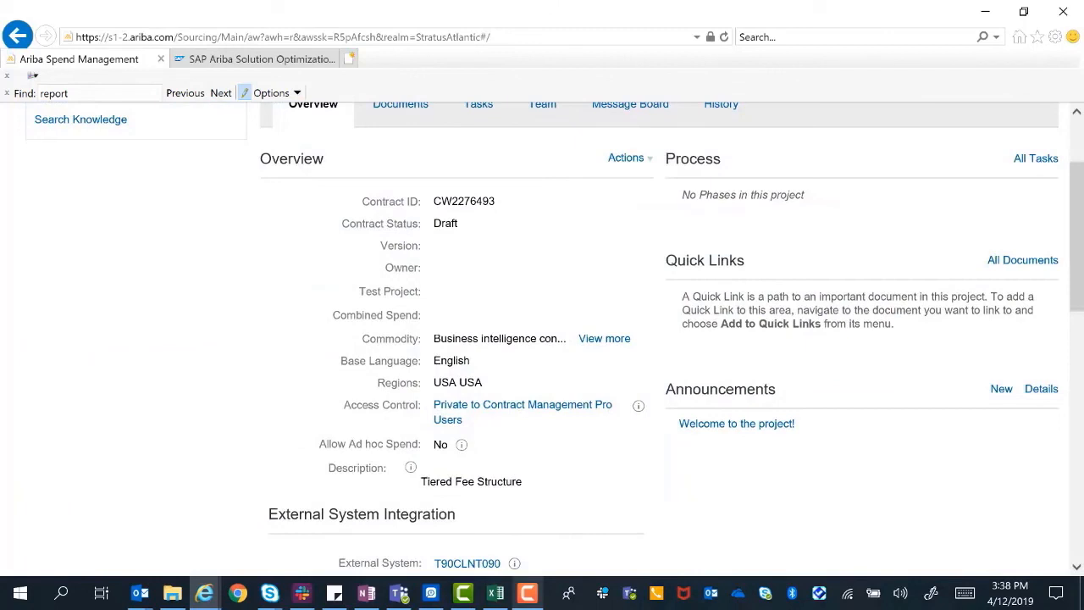
{"action": "scroll", "coordinate": [508, 203], "scroll_direction": "up", "scroll_amount": 1}
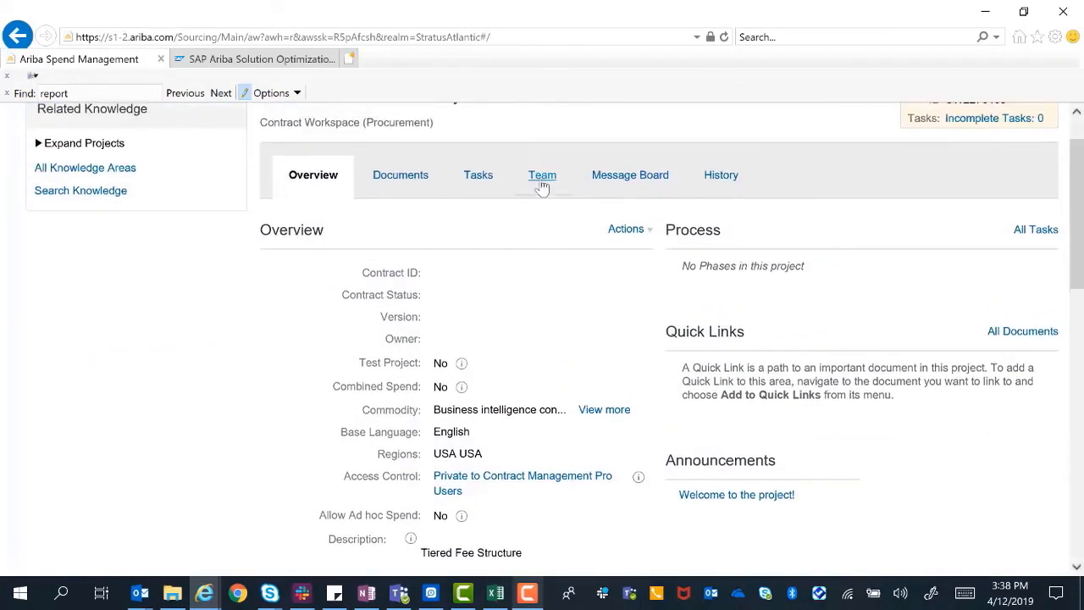
{"action": "left_click", "coordinate": [542, 175]}
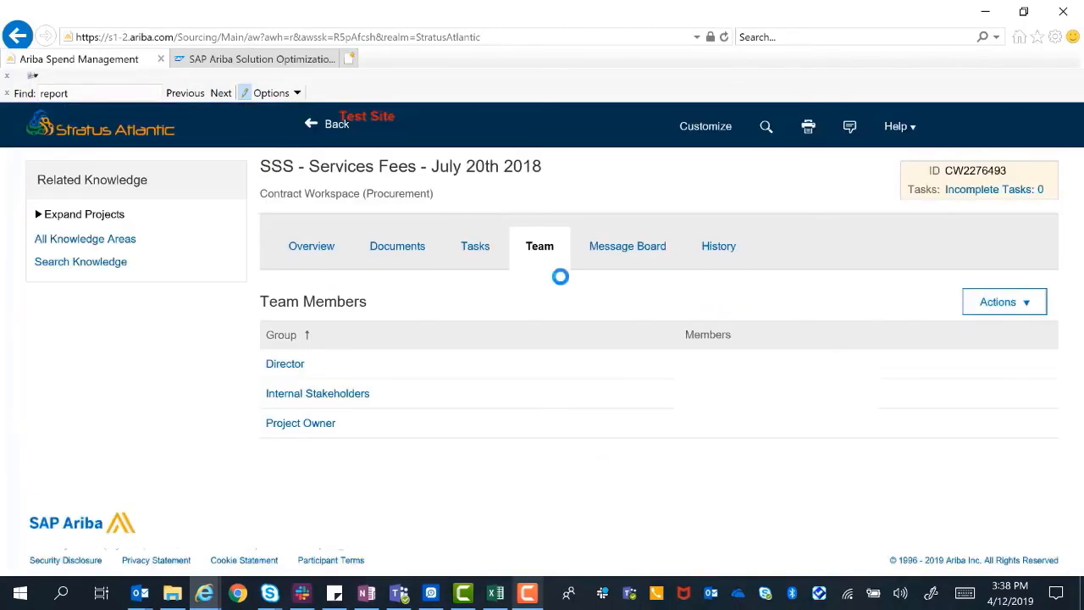